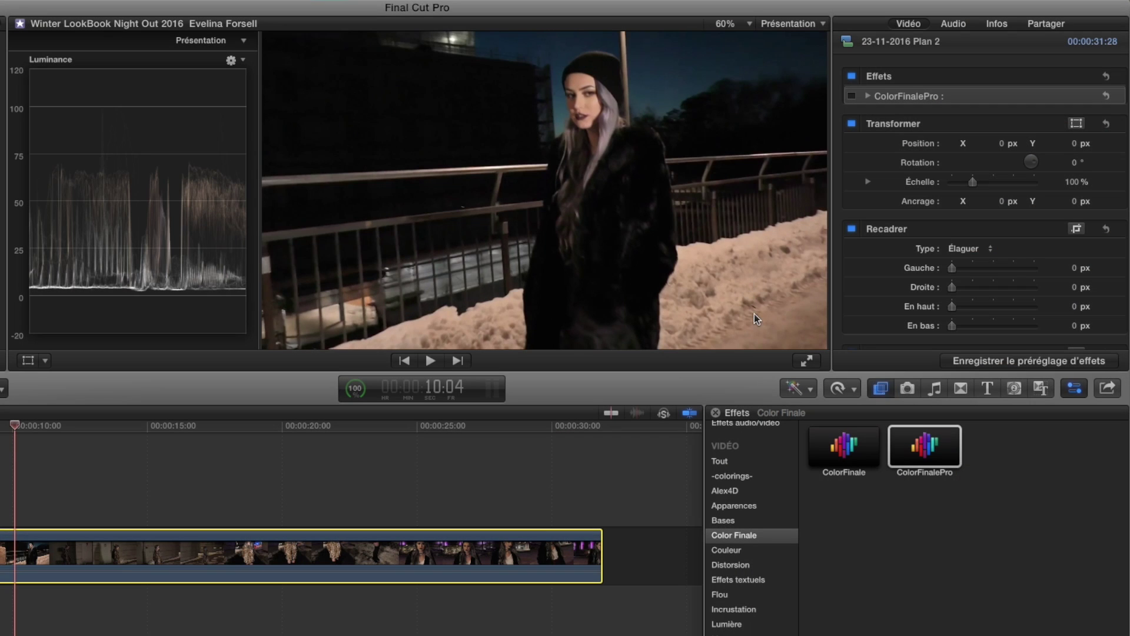
Apply the ColorFinalePro effect to the timeline clip and open the controls of the new effect instance.
{"action": "scroll", "coordinate": [743, 525], "scroll_direction": "up", "scroll_amount": 1}
{"action": "scroll", "coordinate": [192, 406], "scroll_direction": "down", "scroll_amount": 1}
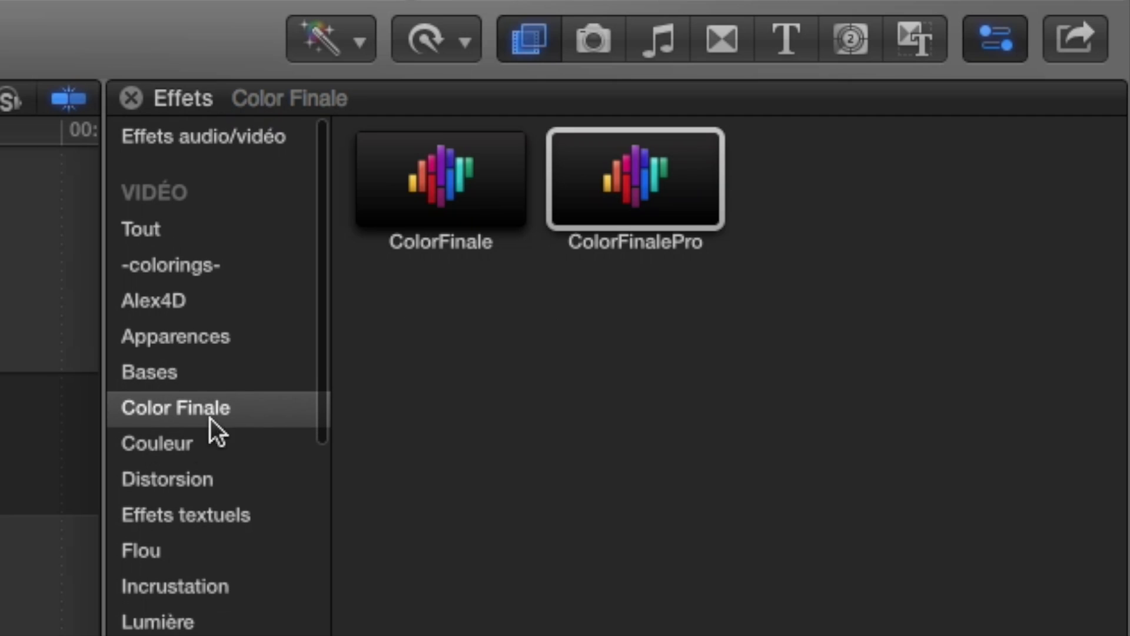
{"action": "left_click_drag", "start_coordinate": [673, 189], "coordinate": [0, 436]}
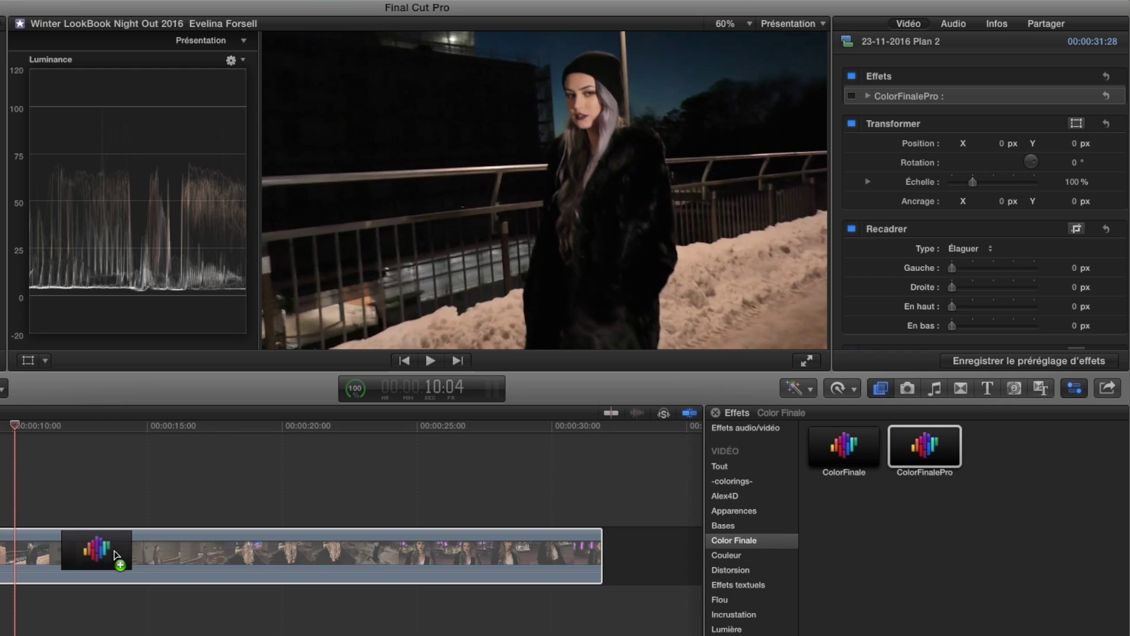
{"action": "left_click_drag", "start_coordinate": [115, 555], "coordinate": [114, 556]}
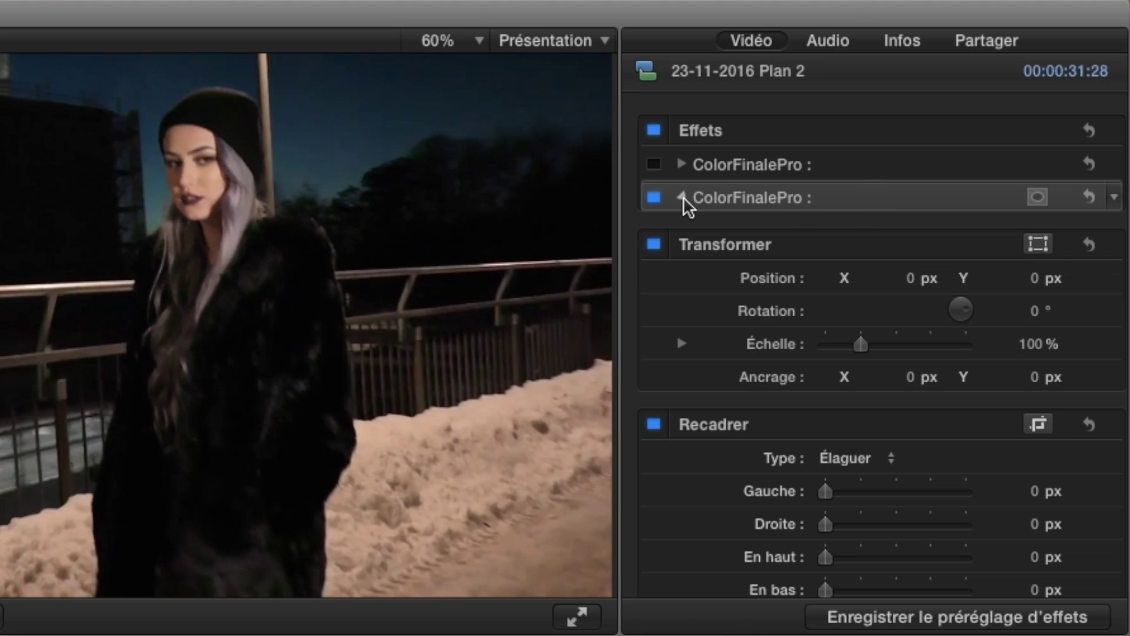
{"action": "left_click", "coordinate": [868, 115]}
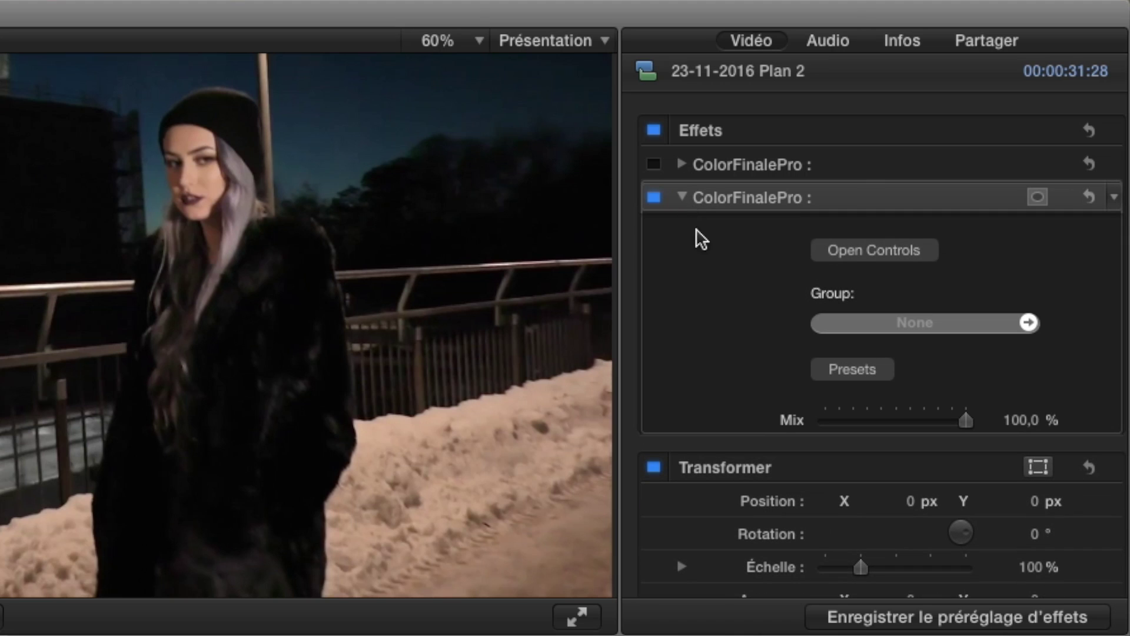
{"action": "left_click", "coordinate": [899, 250]}
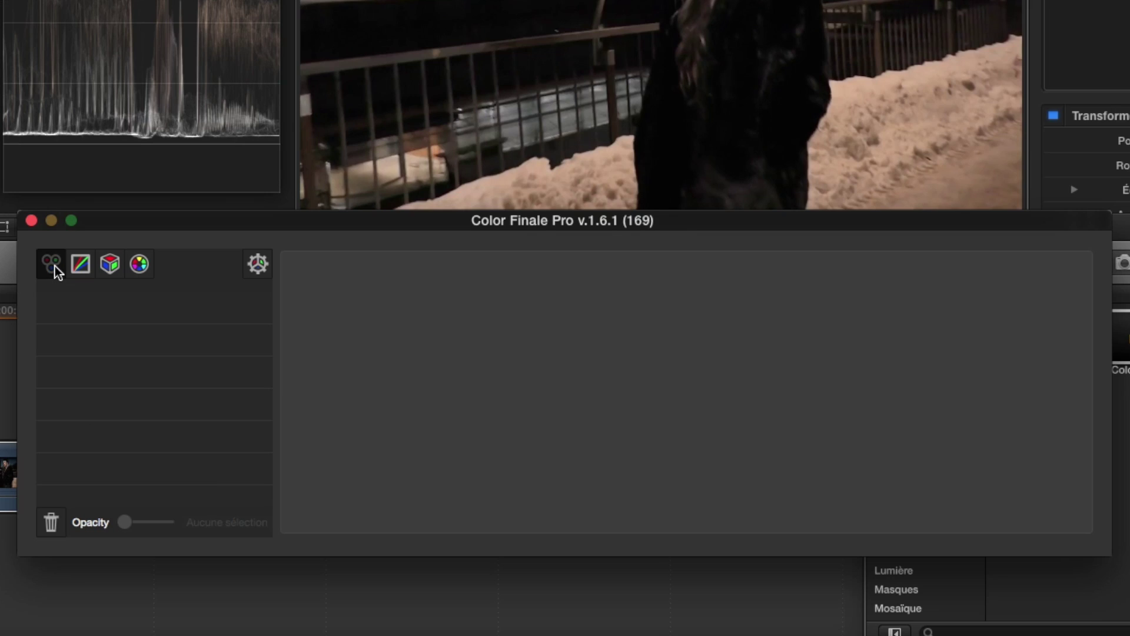
Add two Color Wheels layers and three LUT Utility layers to the empty Color Finale Pro layer stack.
{"action": "left_click", "coordinate": [69, 390]}
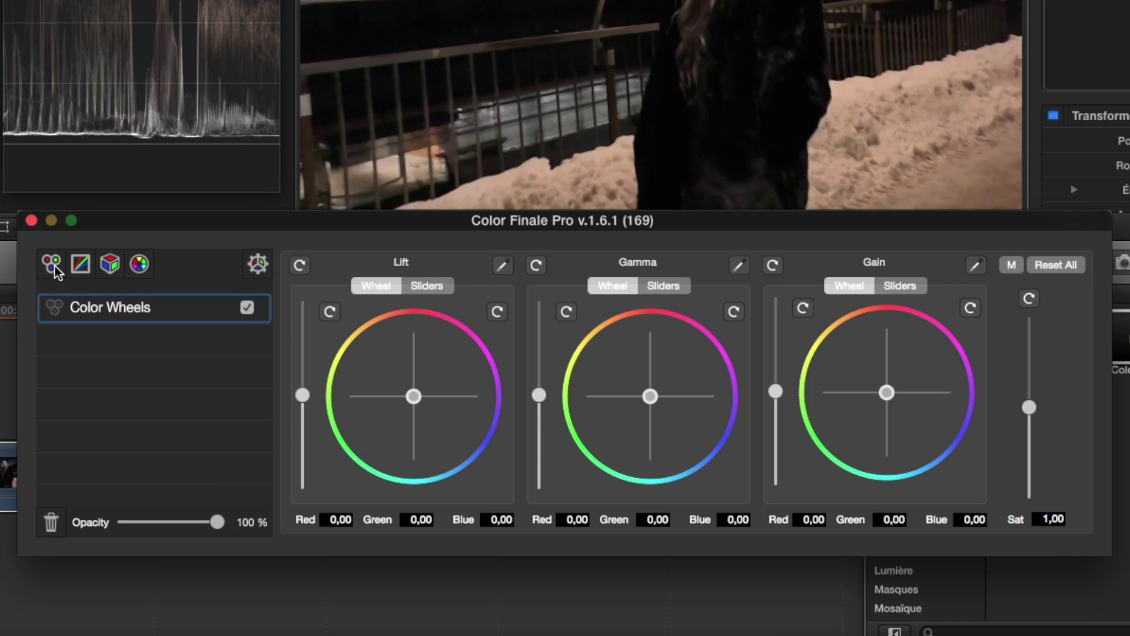
{"action": "left_click", "coordinate": [54, 266]}
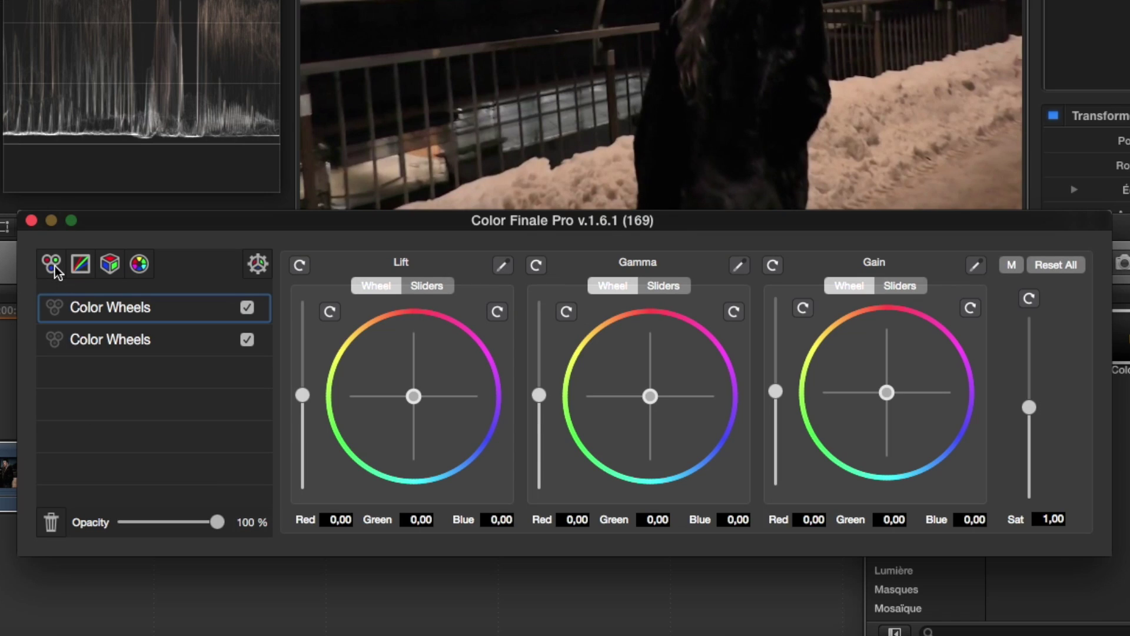
{"action": "left_click", "coordinate": [109, 268]}
{"action": "left_click", "coordinate": [109, 266]}
{"action": "left_click", "coordinate": [109, 266]}
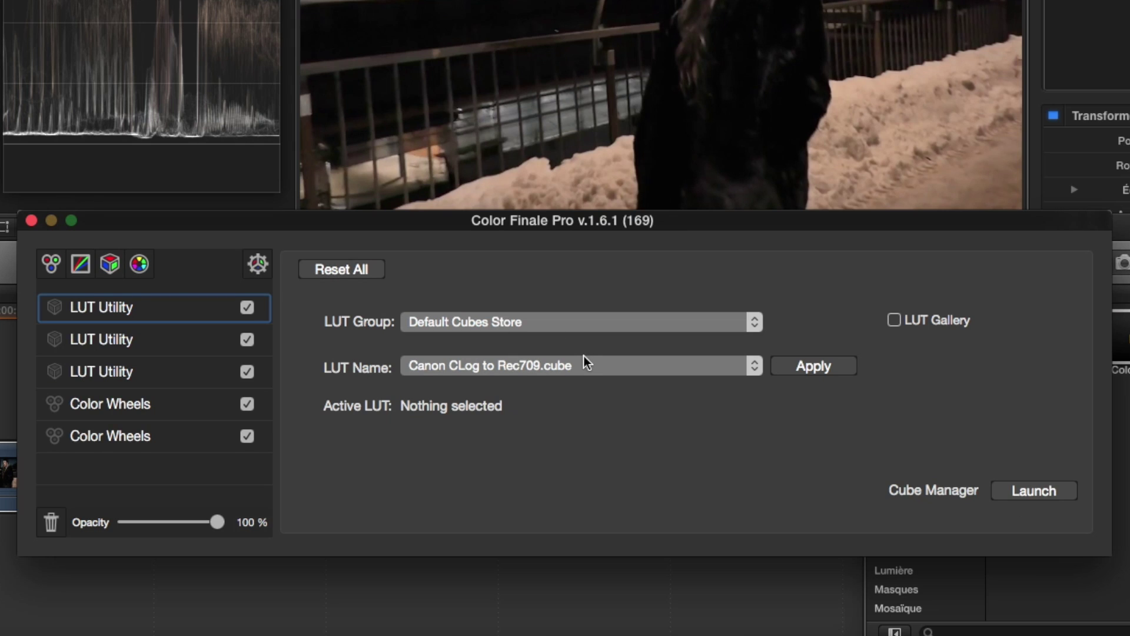
Disable all five layers in the stack and select the lowest Color Wheels layer.
{"action": "left_click", "coordinate": [247, 339]}
{"action": "left_click", "coordinate": [247, 372]}
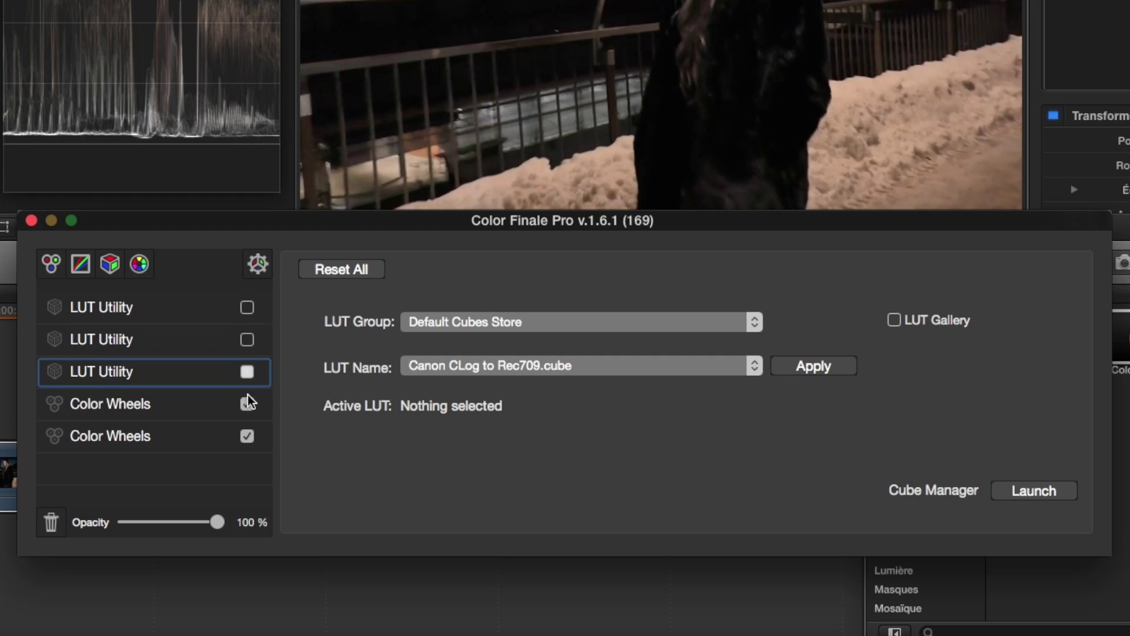
{"action": "left_click", "coordinate": [247, 403]}
{"action": "left_click", "coordinate": [183, 437]}
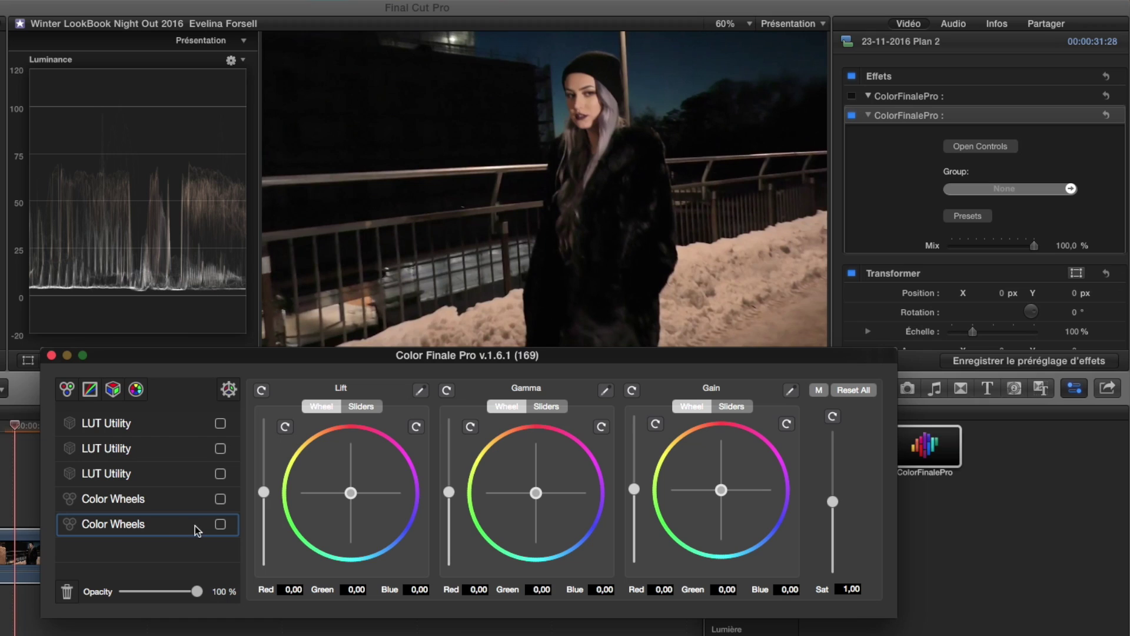
On the lowest Color Wheels layer, lower Lift to -0.08, Gamma to -0.07 and Gain red to -0.01, and reduce the saturation.
{"action": "left_click_drag", "start_coordinate": [263, 493], "coordinate": [264, 498]}
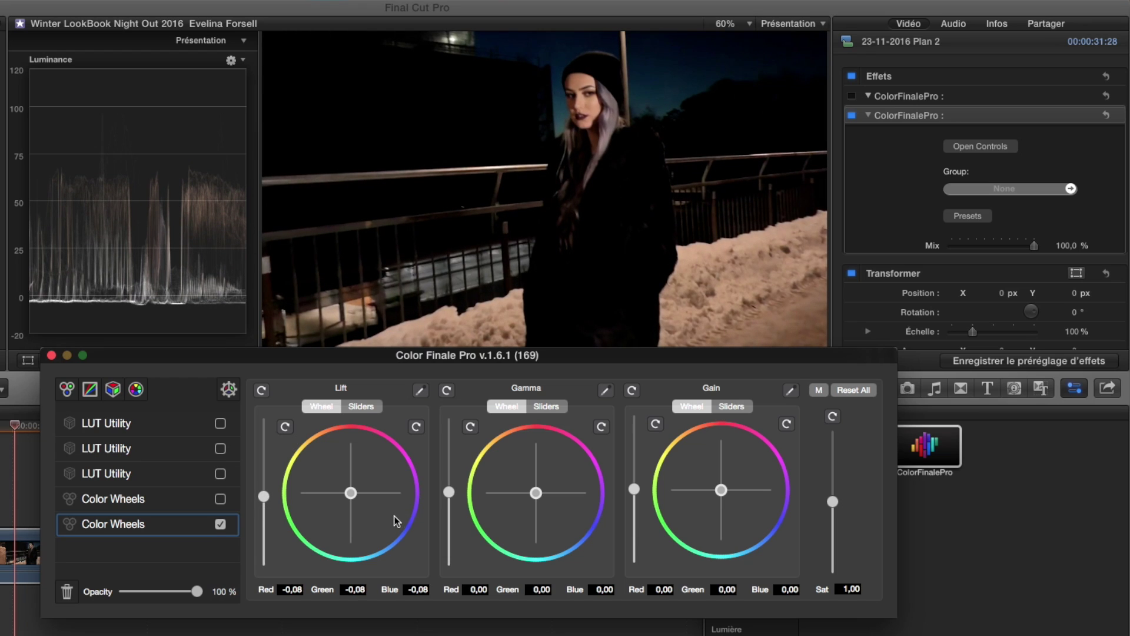
{"action": "left_click_drag", "start_coordinate": [450, 492], "coordinate": [441, 498]}
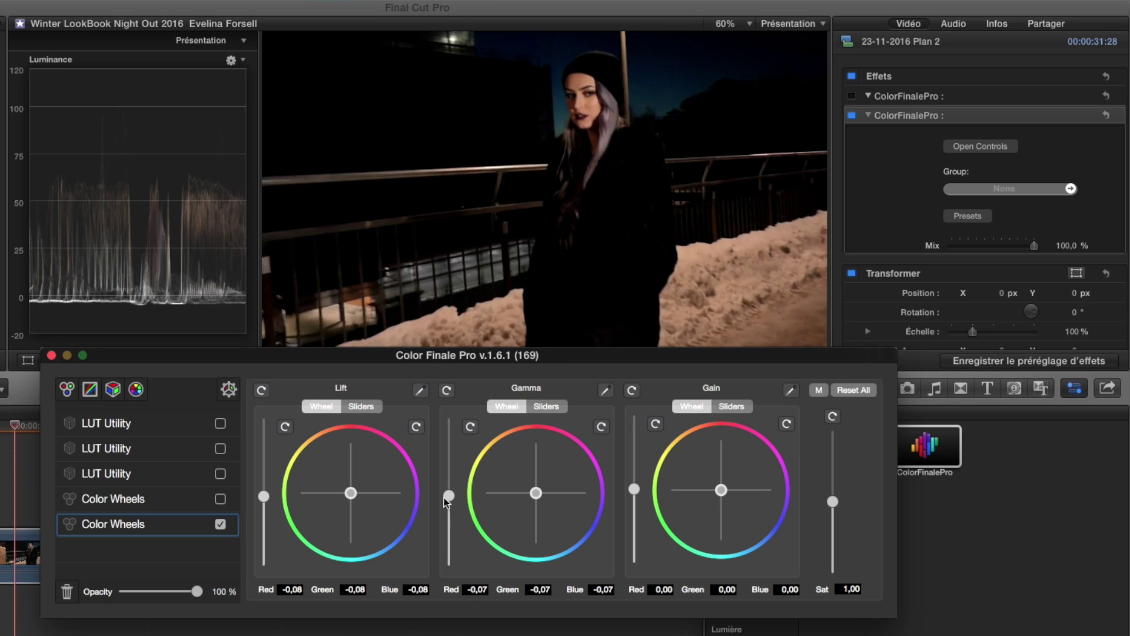
{"action": "left_click", "coordinate": [673, 589]}
{"action": "key", "text": "Return"}
{"action": "left_click_drag", "start_coordinate": [832, 502], "coordinate": [833, 524]}
Enable the upper Color Wheels layer and set its Lift to red 0.03, green 0.02 and blue 0.04.
{"action": "left_click", "coordinate": [175, 504]}
{"action": "left_click", "coordinate": [221, 499]}
{"action": "left_click", "coordinate": [356, 589]}
{"action": "type", "text": "0,02"}
{"action": "left_click", "coordinate": [429, 590]}
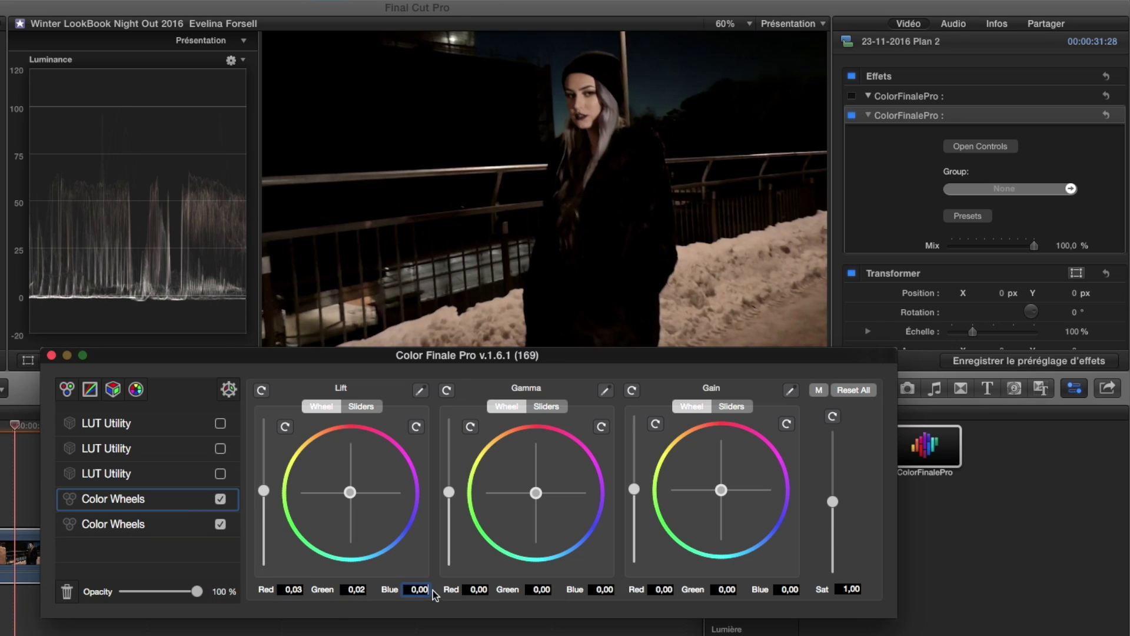
Enable the lowest LUT Utility layer, apply Canon CLog to Rec709.cube from the LUT gallery, and reduce its opacity to 5%.
{"action": "left_click", "coordinate": [196, 479]}
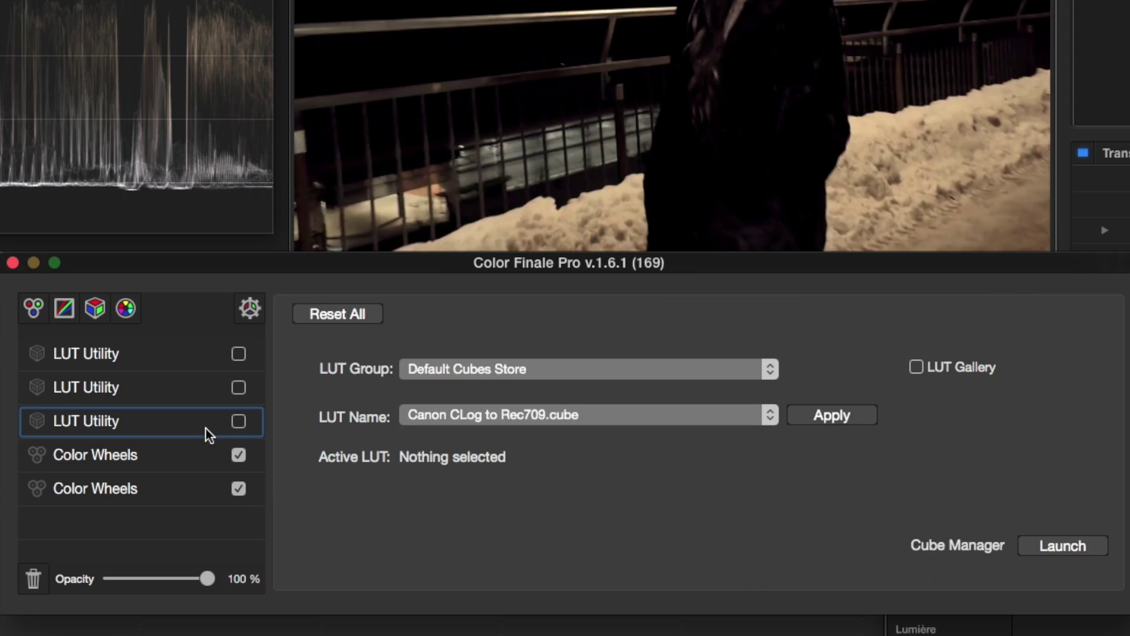
{"action": "left_click", "coordinate": [238, 421]}
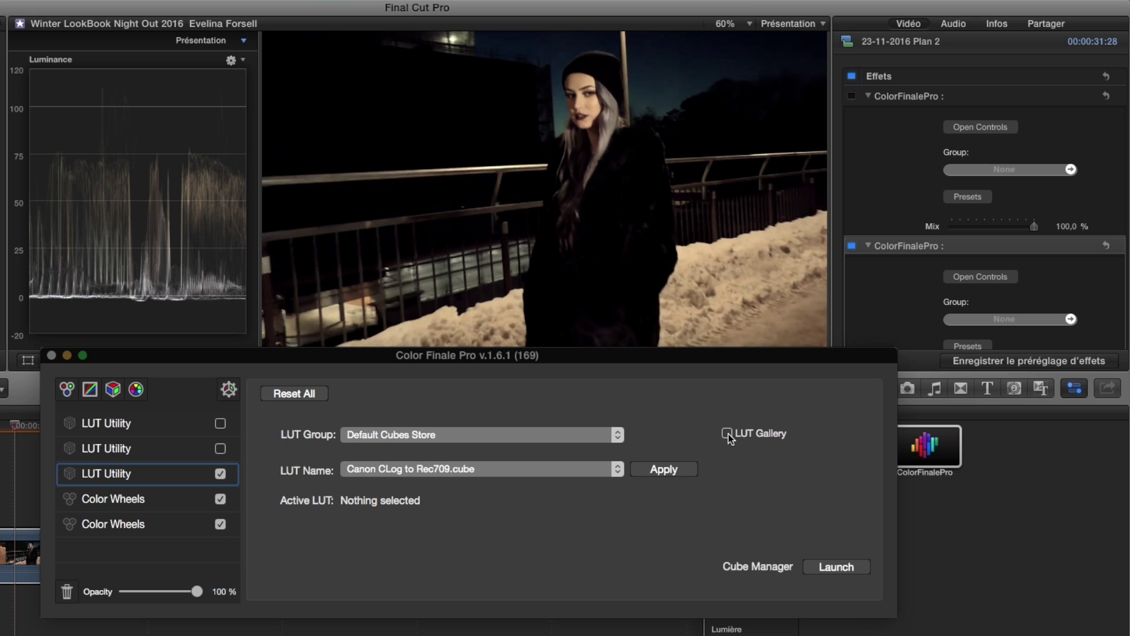
{"action": "left_click", "coordinate": [727, 434]}
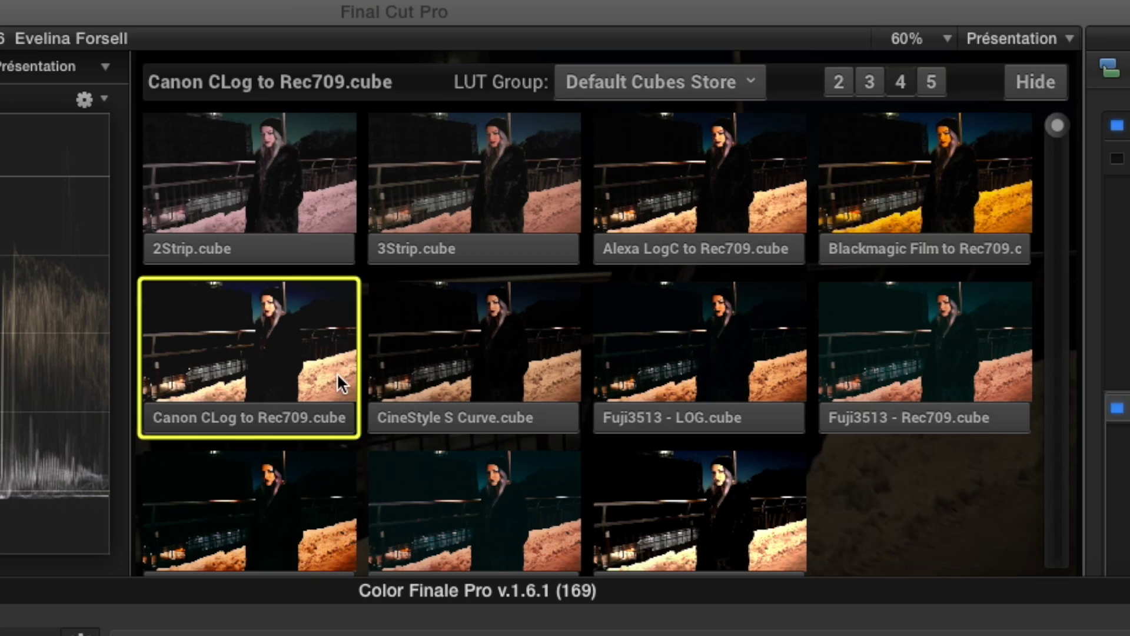
{"action": "left_click", "coordinate": [275, 429]}
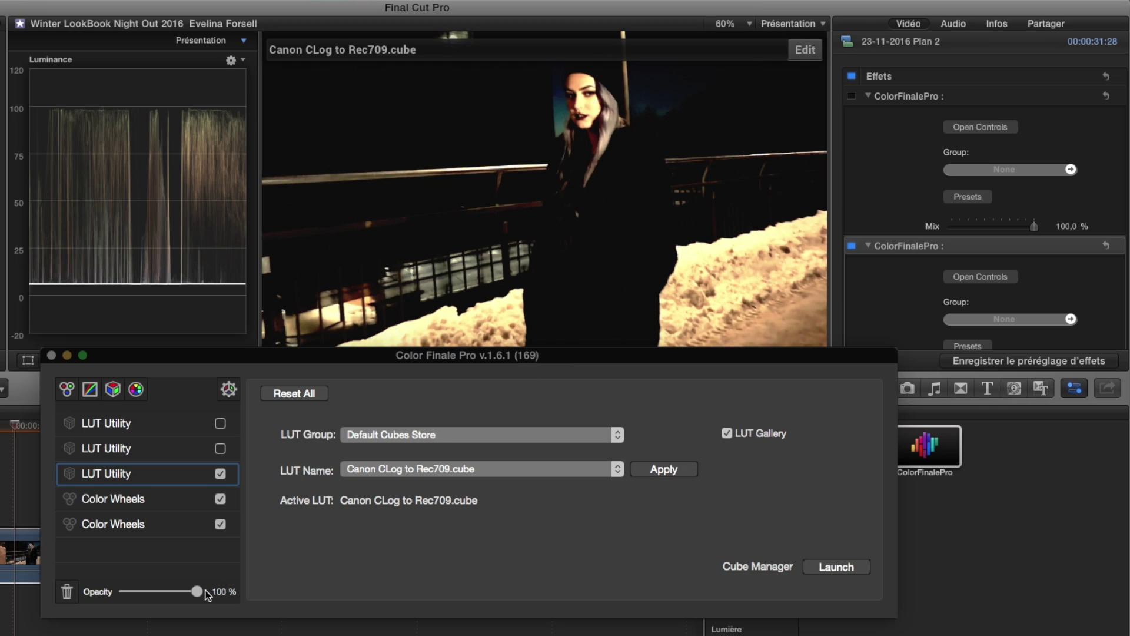
{"action": "left_click_drag", "start_coordinate": [206, 591], "coordinate": [134, 596]}
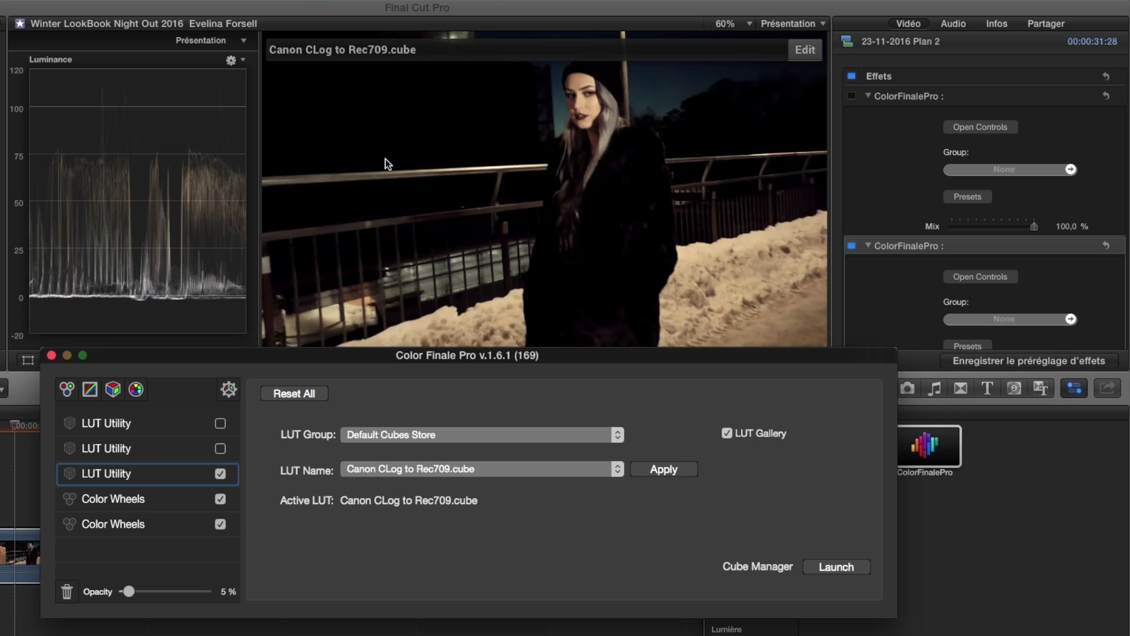
Enable the middle LUT Utility layer, apply Kodak2393 - Rec709.cube from the LUT gallery, and reduce its opacity to 5%.
{"action": "left_click", "coordinate": [139, 450]}
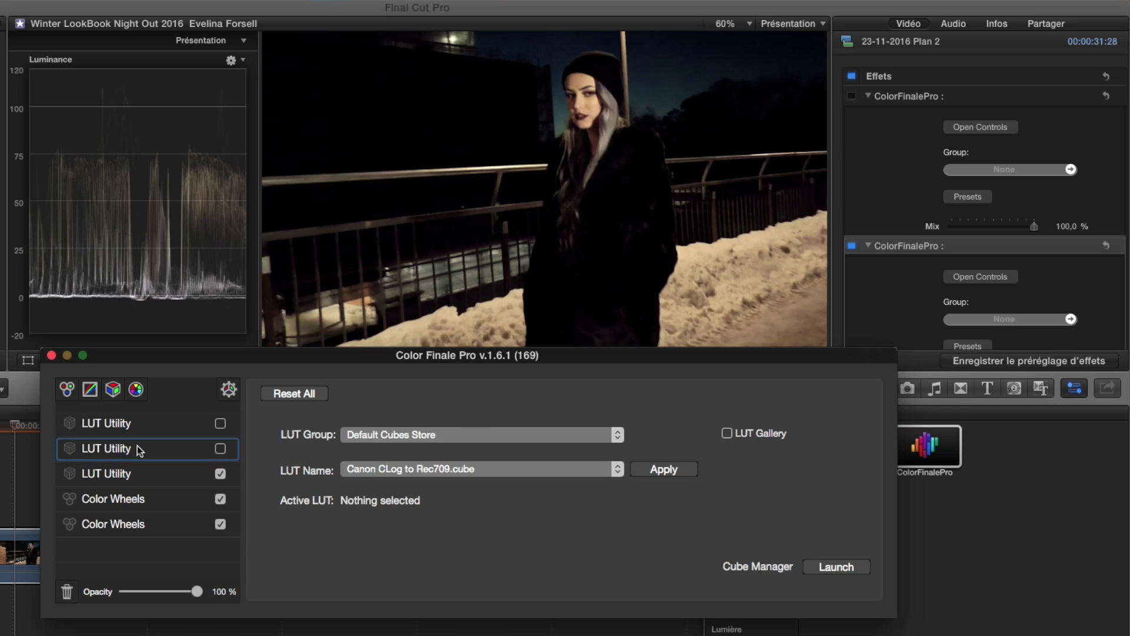
{"action": "left_click", "coordinate": [221, 450]}
{"action": "left_click", "coordinate": [727, 433]}
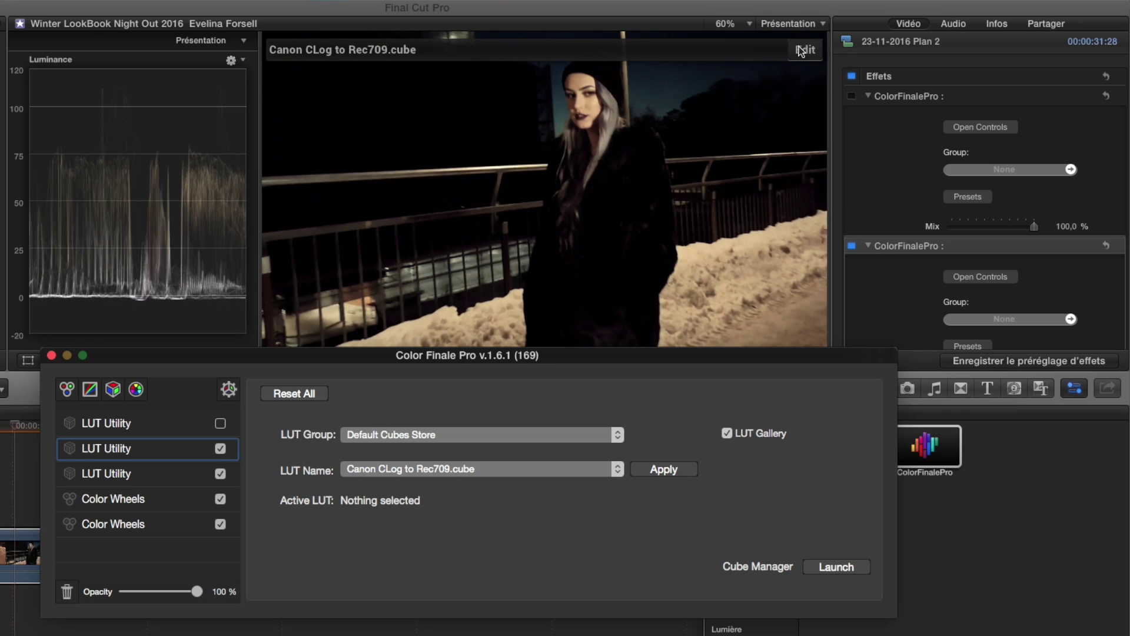
{"action": "left_click", "coordinate": [802, 51]}
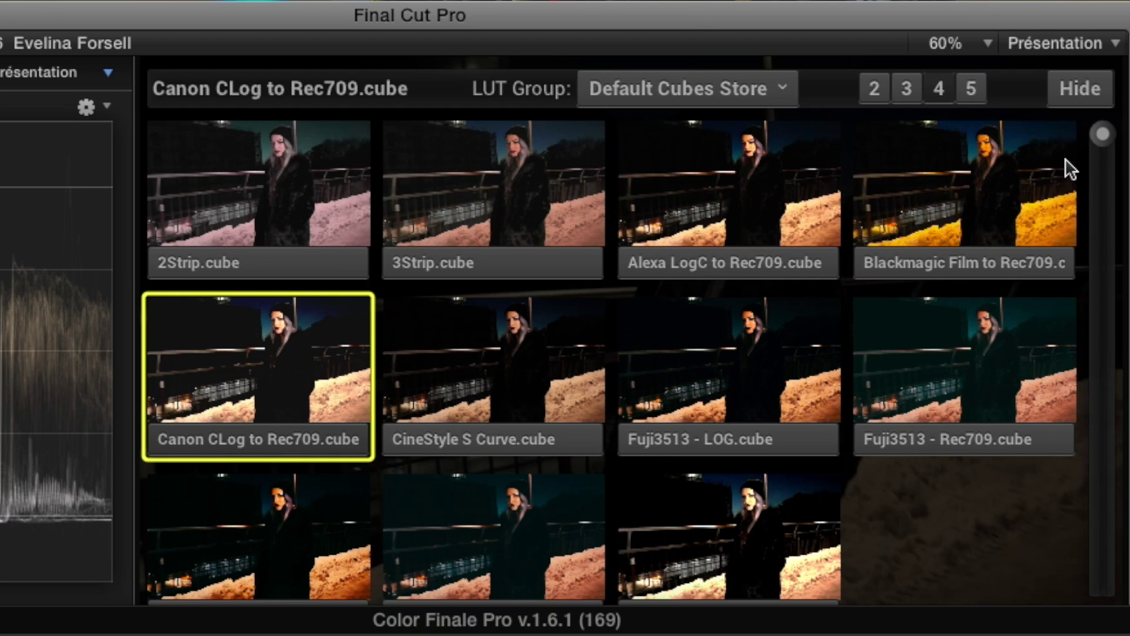
{"action": "left_click_drag", "start_coordinate": [1104, 220], "coordinate": [1095, 441]}
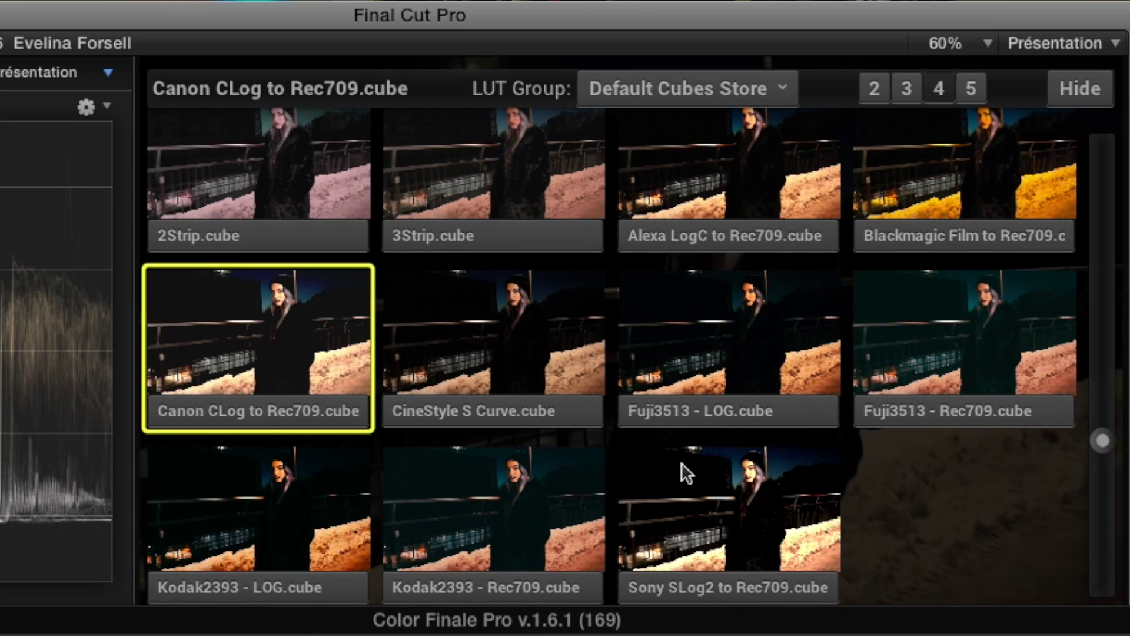
{"action": "left_click", "coordinate": [537, 584]}
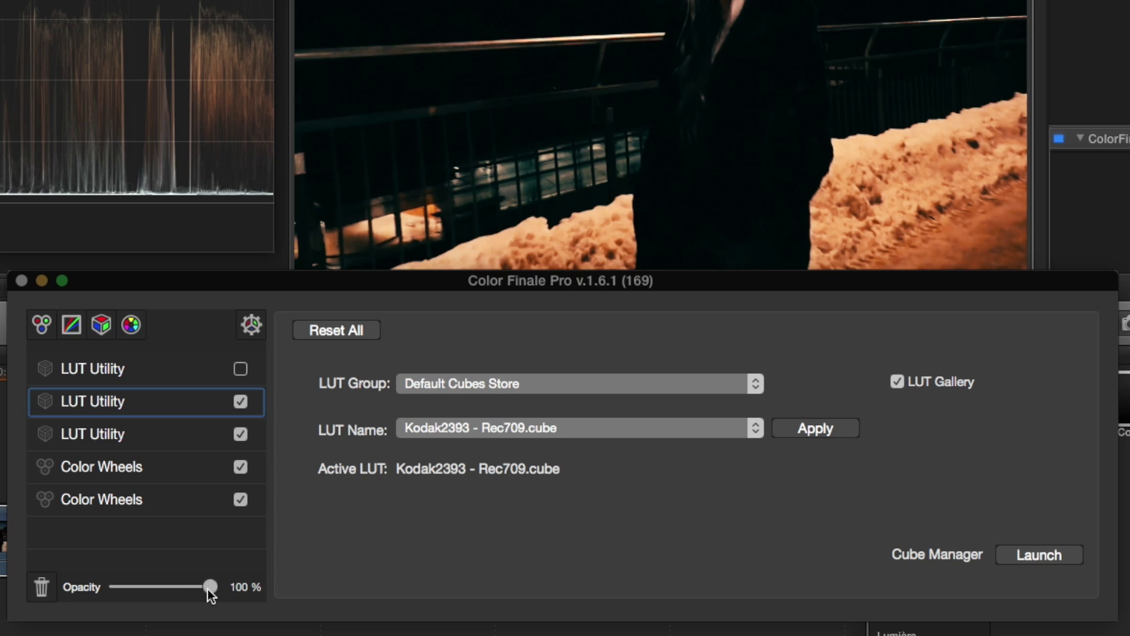
{"action": "left_click_drag", "start_coordinate": [209, 590], "coordinate": [119, 591]}
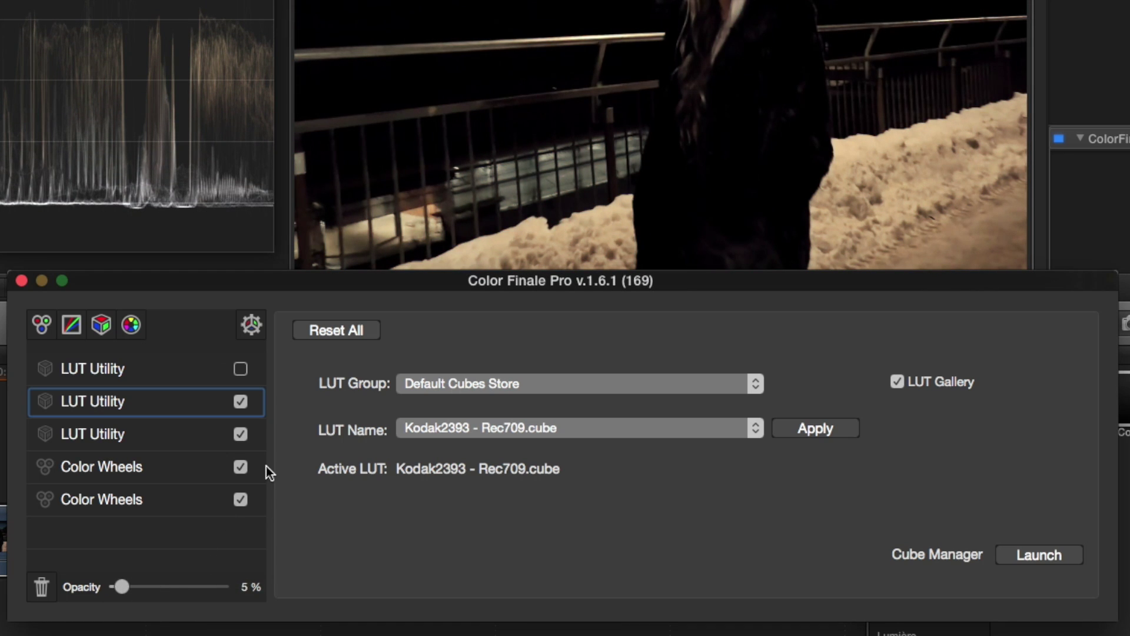
Enable the top LUT Utility layer, apply Fuji3513 - Rec709.cube from the LUT gallery, and set its opacity to 75%.
{"action": "left_click", "coordinate": [248, 375]}
{"action": "left_click", "coordinate": [240, 369]}
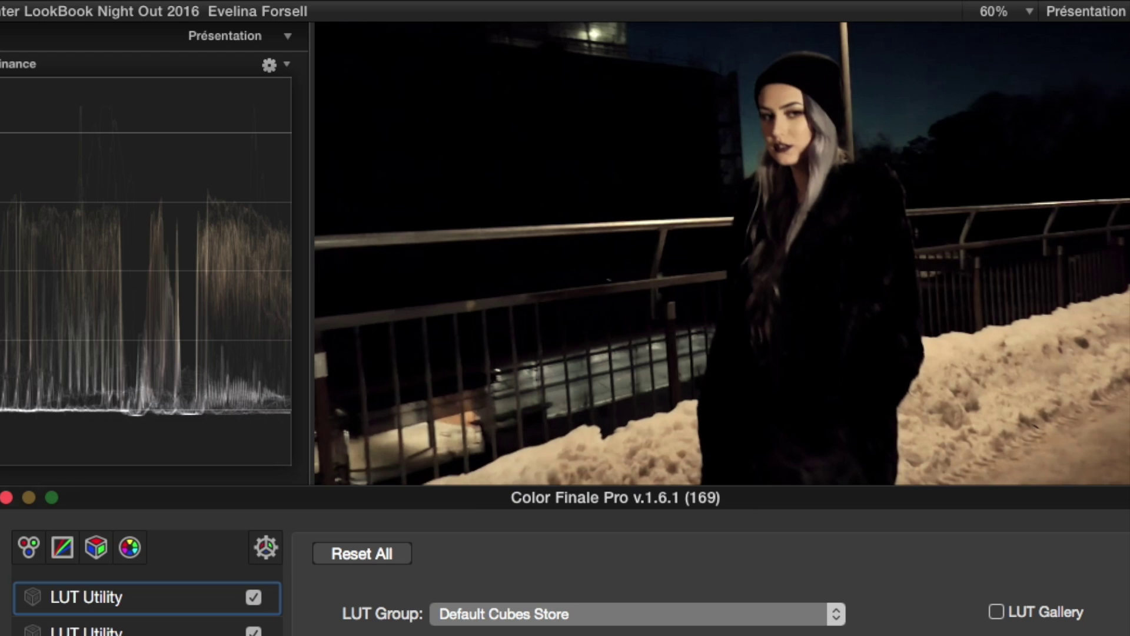
{"action": "left_click", "coordinate": [997, 612]}
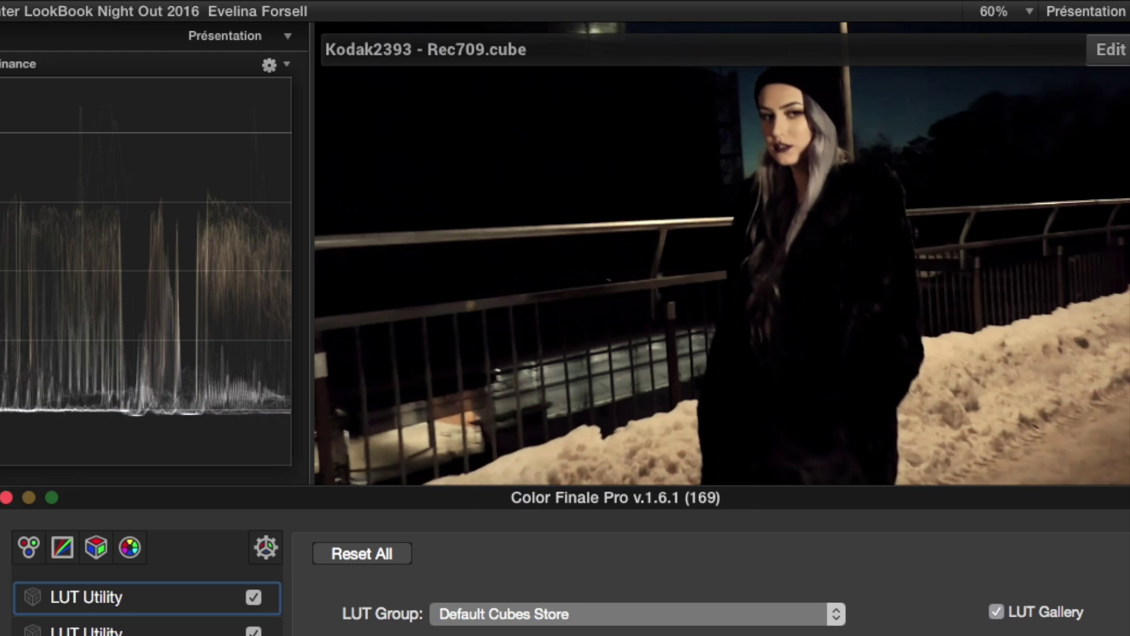
{"action": "left_click", "coordinate": [1111, 51]}
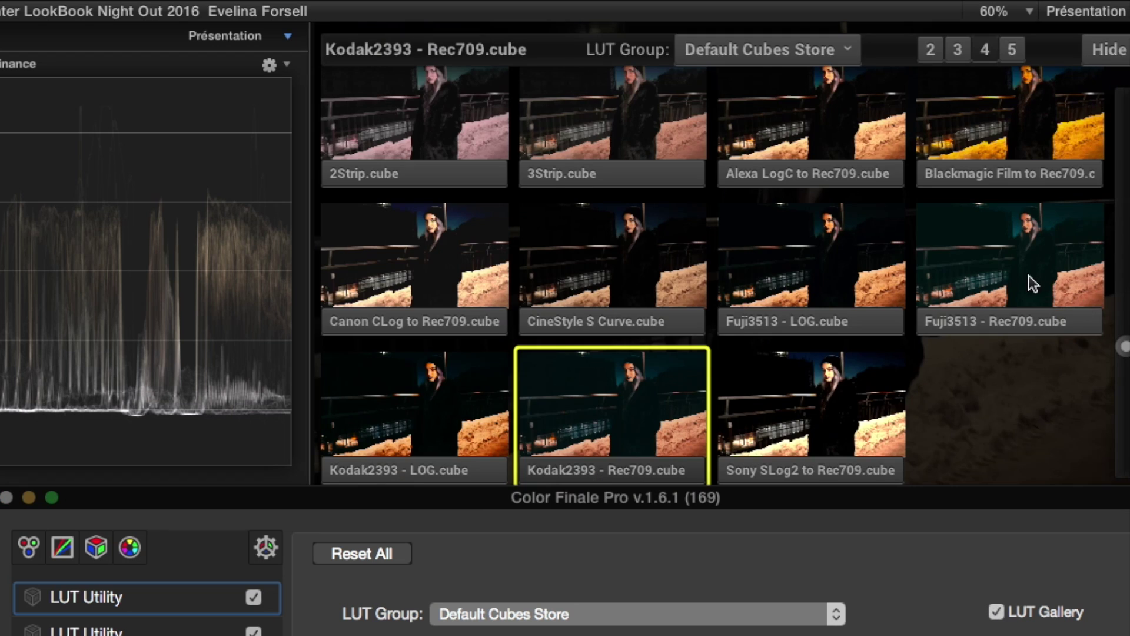
{"action": "left_click", "coordinate": [1024, 317]}
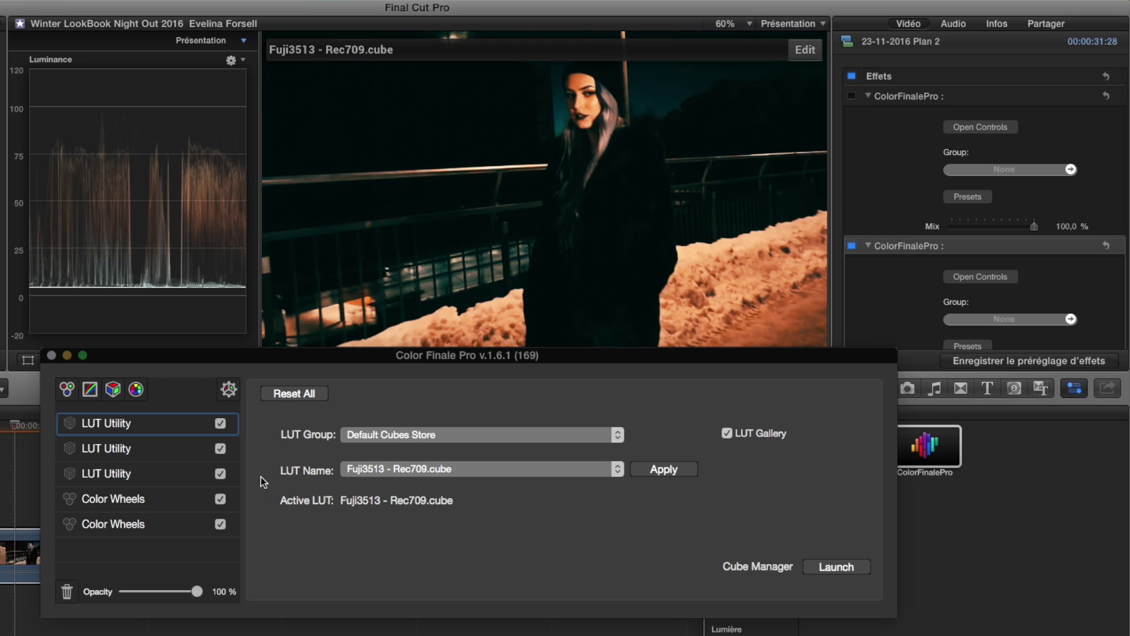
{"action": "mouse_move", "coordinate": [196, 591]}
{"action": "left_mouse_down"}
{"action": "mouse_move", "coordinate": [179, 592]}
{"action": "mouse_move", "coordinate": [199, 578]}
{"action": "left_mouse_up"}
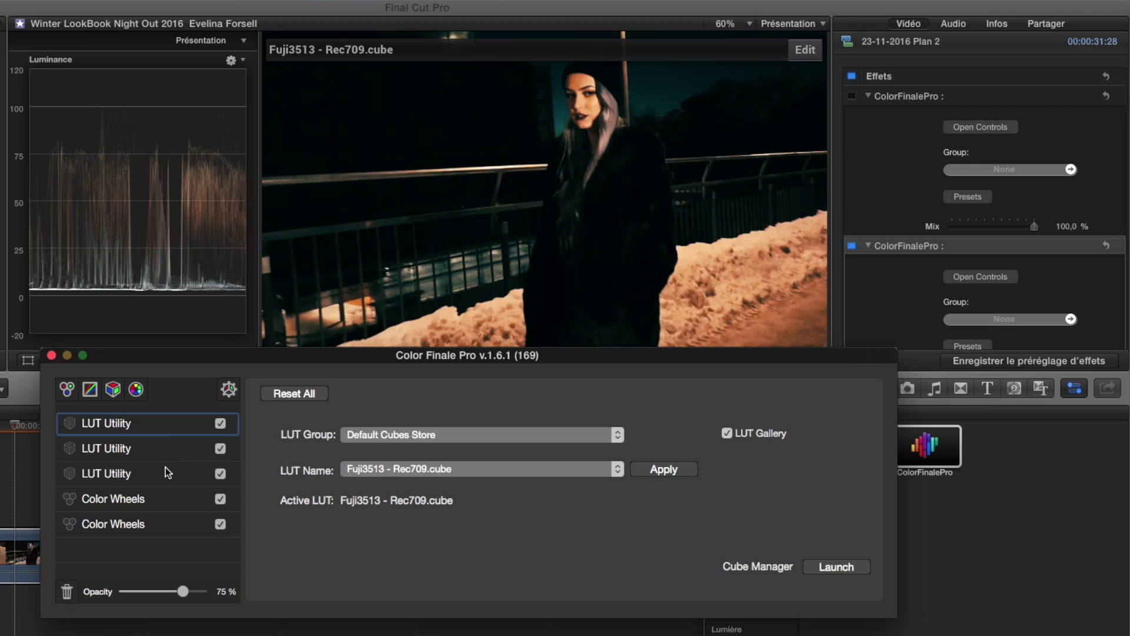
Reduce the saturation of the upper Color Wheels layer to 0.86.
{"action": "left_click", "coordinate": [175, 412]}
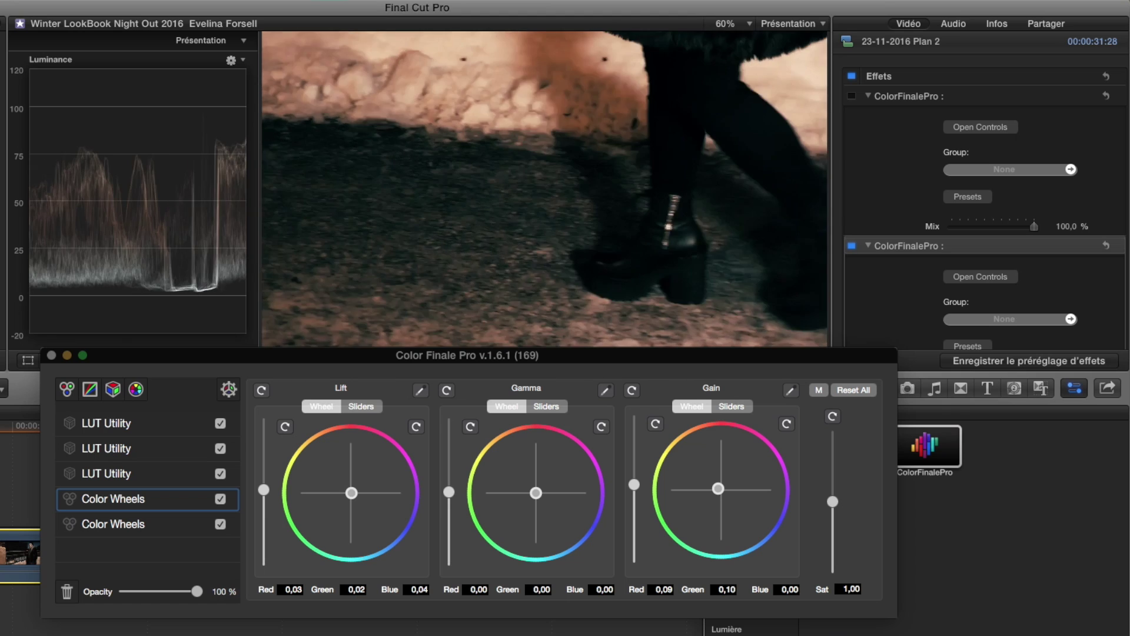
{"action": "mouse_move", "coordinate": [833, 501]}
{"action": "left_mouse_down"}
{"action": "mouse_move", "coordinate": [833, 514]}
{"action": "mouse_move", "coordinate": [836, 503]}
{"action": "left_mouse_up"}
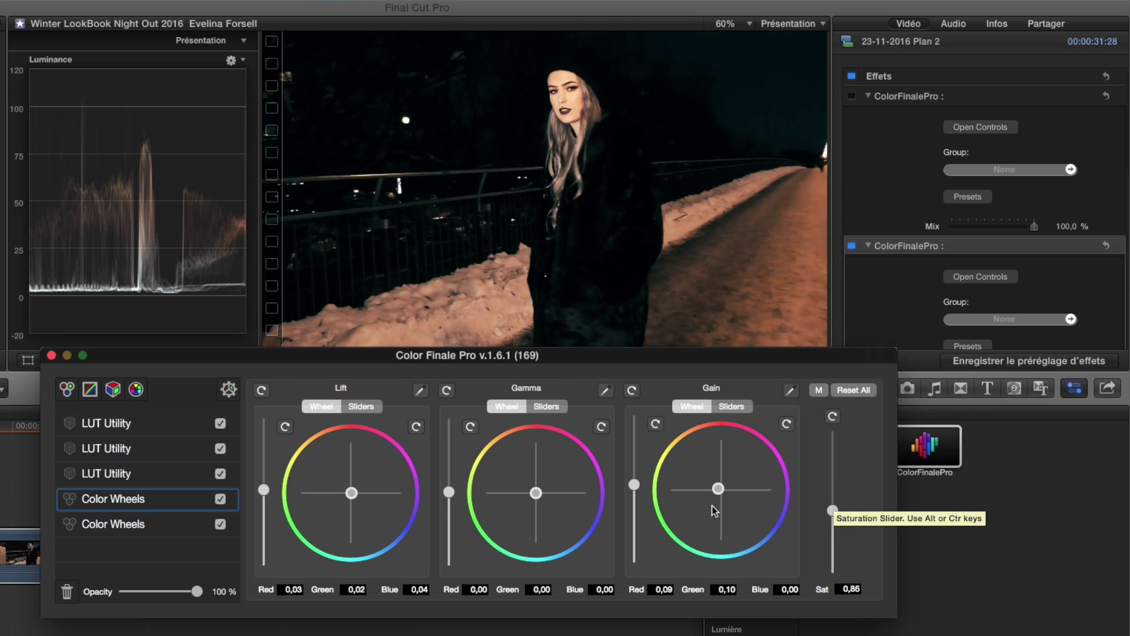
Refine the lowest Color Wheels layer with Gamma -0.09, saturation 0.67 and Gain red -0.07, green -0.03, blue 0.09, checking the result in playback.
{"action": "left_click", "coordinate": [129, 523]}
{"action": "left_click_drag", "start_coordinate": [451, 499], "coordinate": [454, 494]}
{"action": "left_click_drag", "start_coordinate": [832, 518], "coordinate": [834, 528]}
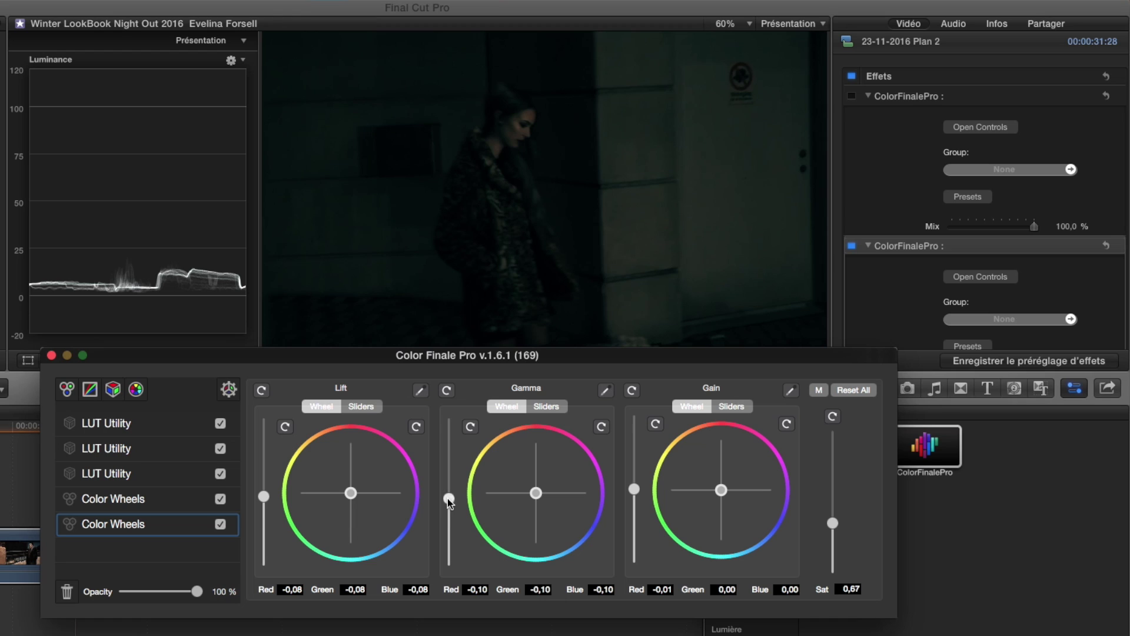
{"action": "left_click_drag", "start_coordinate": [447, 498], "coordinate": [451, 484]}
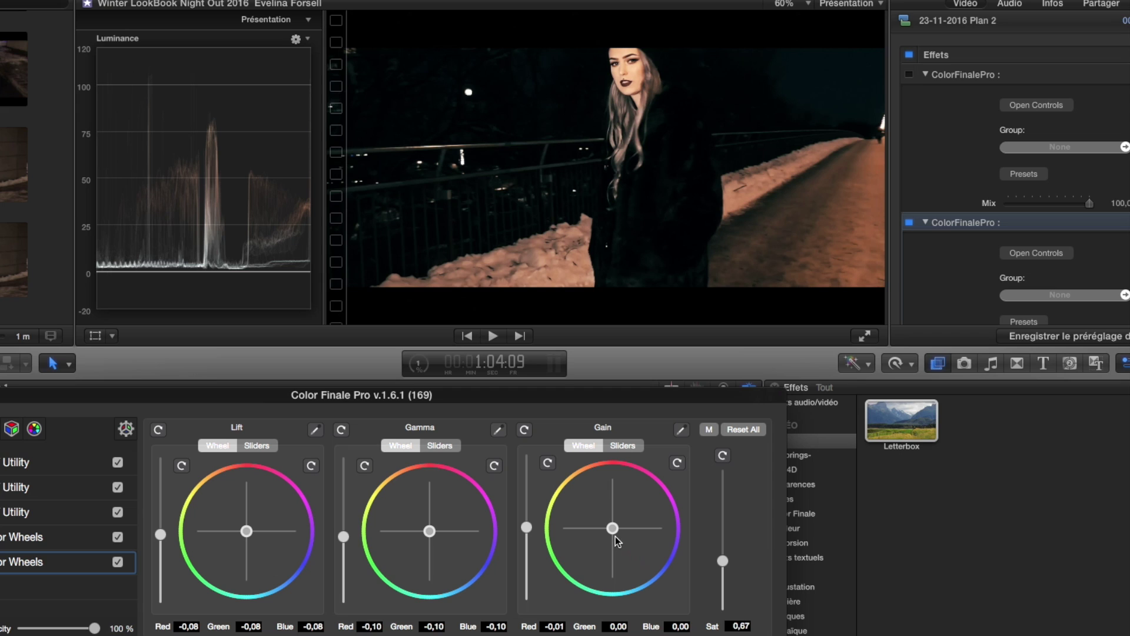
{"action": "left_click_drag", "start_coordinate": [616, 535], "coordinate": [623, 536]}
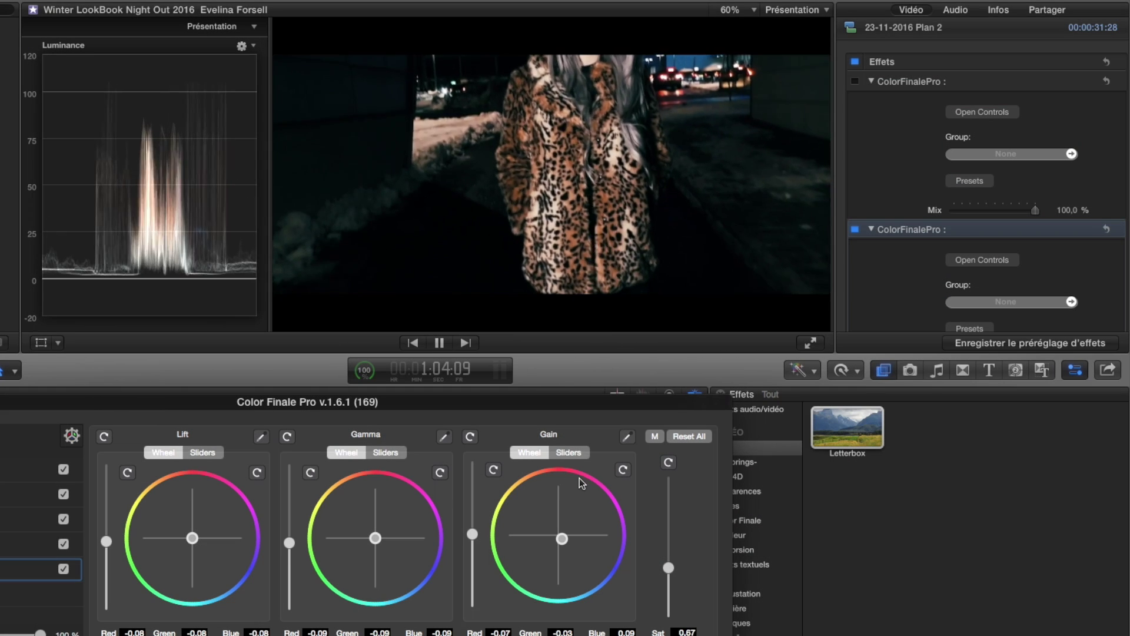
{"action": "key", "text": "space"}
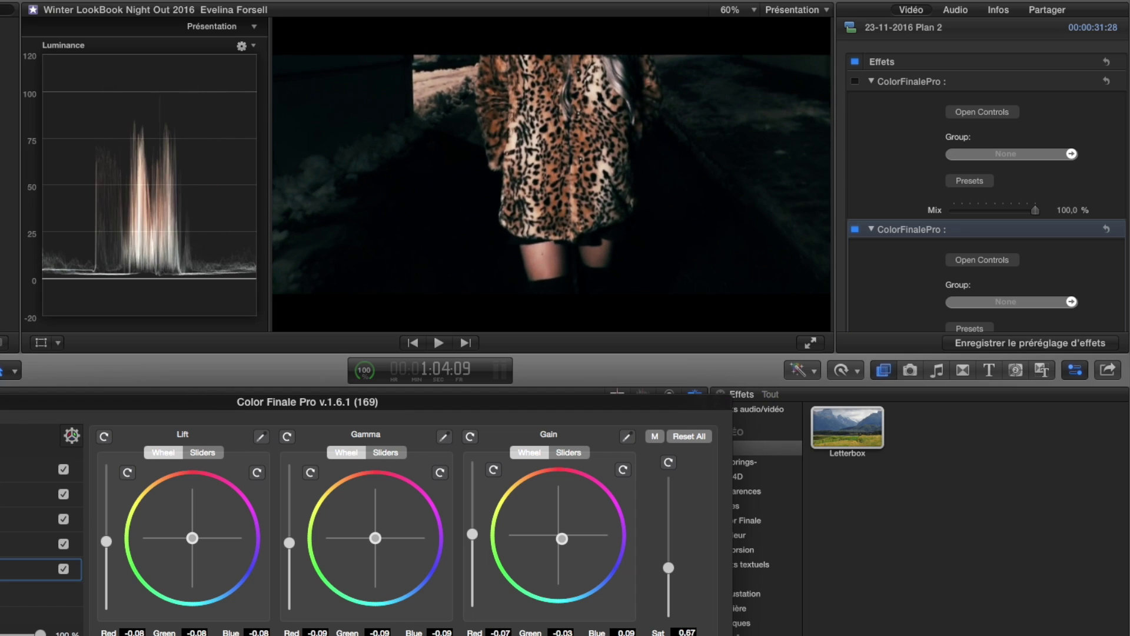
Close the colour controls and save the clip's ColorFinalePro and Letterbox effects as a video effects preset named Coloring Nuit in category Alex4D.
{"action": "left_click", "coordinate": [0, 402]}
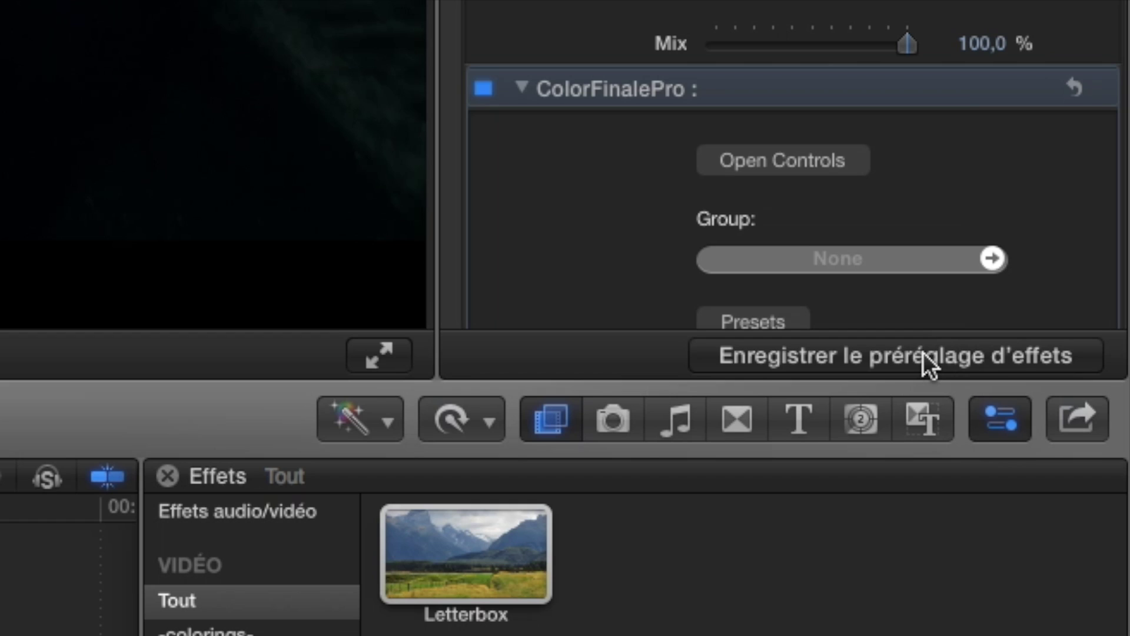
{"action": "left_click", "coordinate": [1042, 343]}
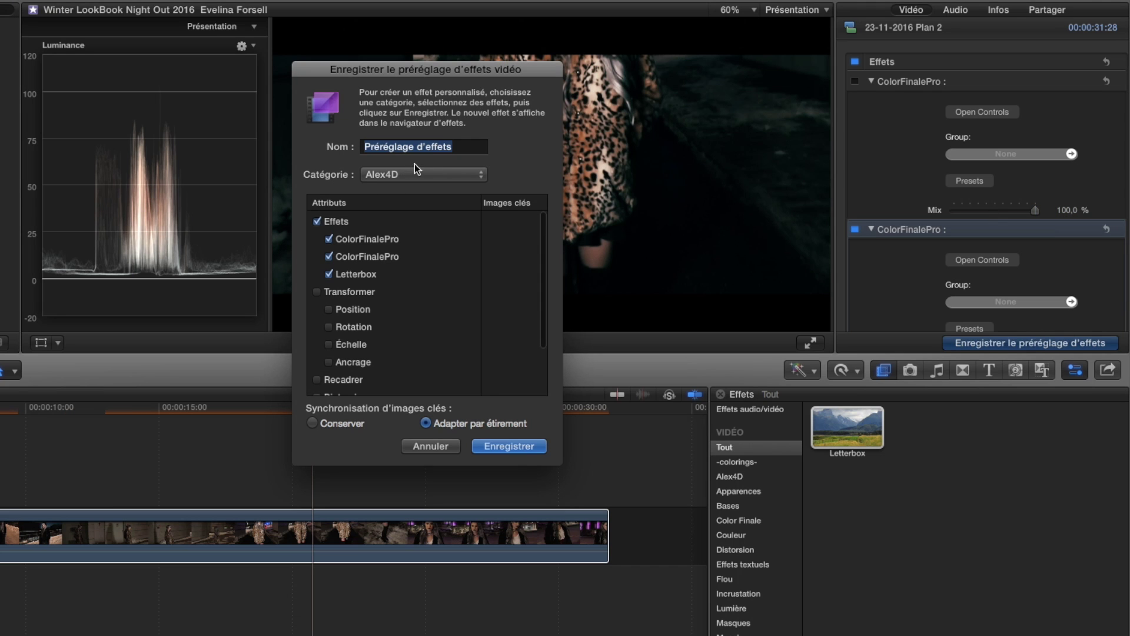
{"action": "type", "text": "C"}
{"action": "type", "text": "oloring NUIT"}
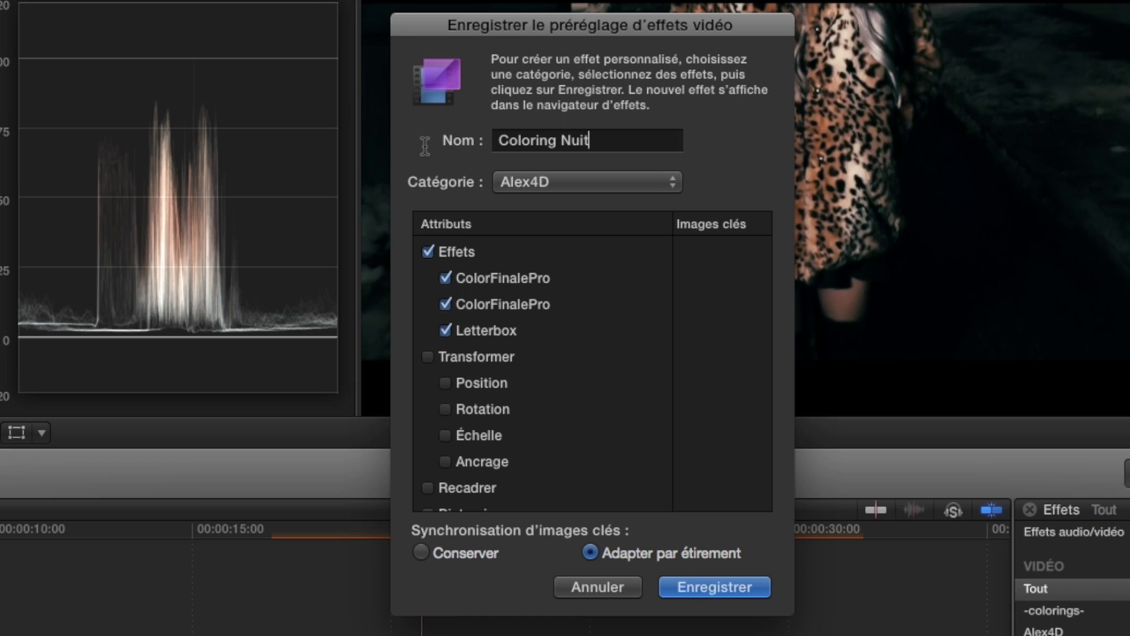
{"action": "left_click", "coordinate": [719, 588]}
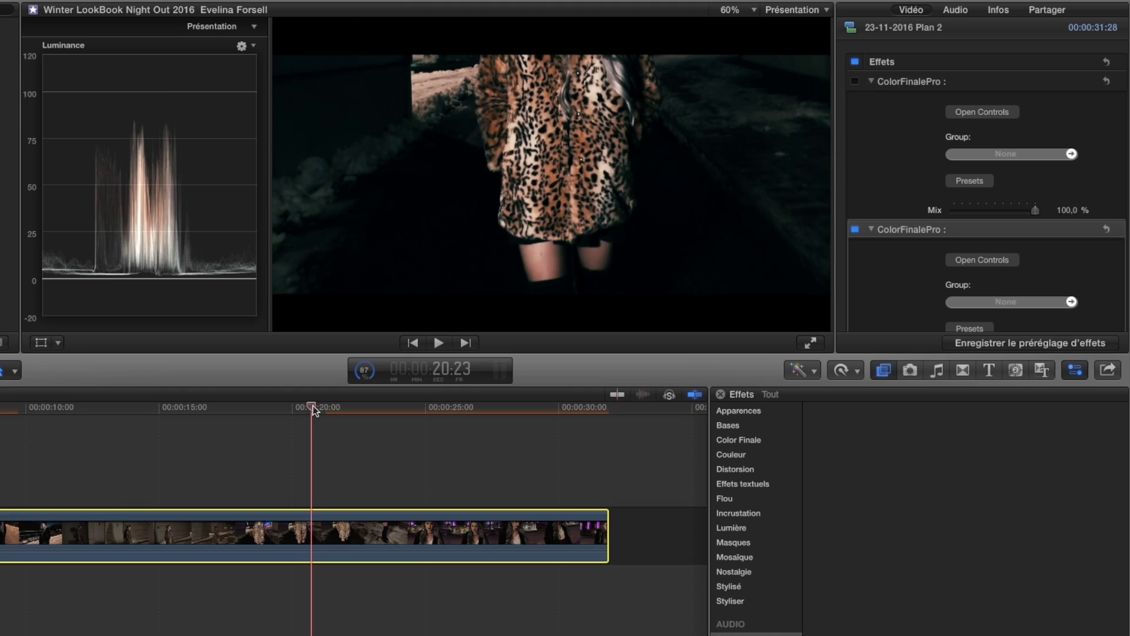
Scrub through the later shots of the timeline clip to review the finished grade.
{"action": "left_click_drag", "start_coordinate": [419, 535], "coordinate": [600, 533]}
{"action": "left_click_drag", "start_coordinate": [433, 410], "coordinate": [492, 408]}
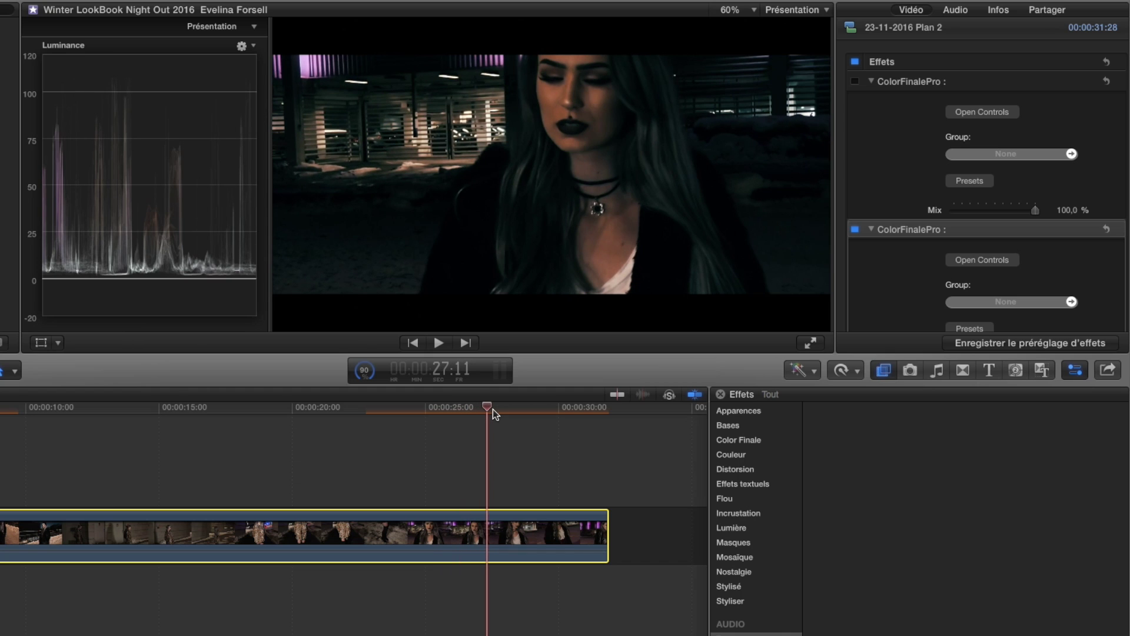
{"action": "left_click_drag", "start_coordinate": [493, 409], "coordinate": [520, 408]}
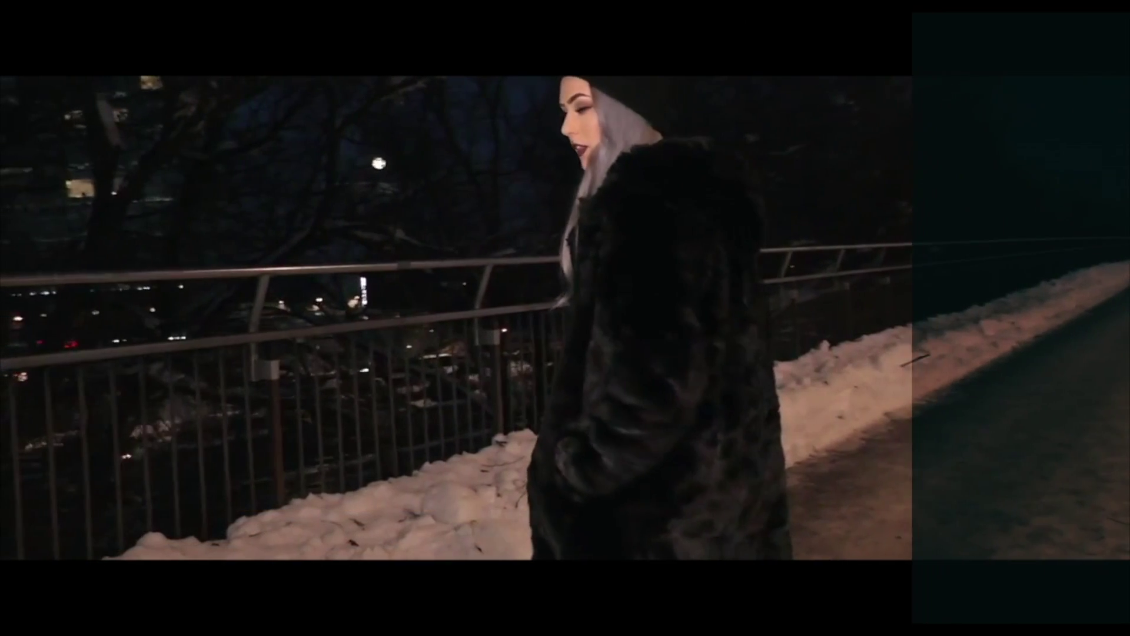